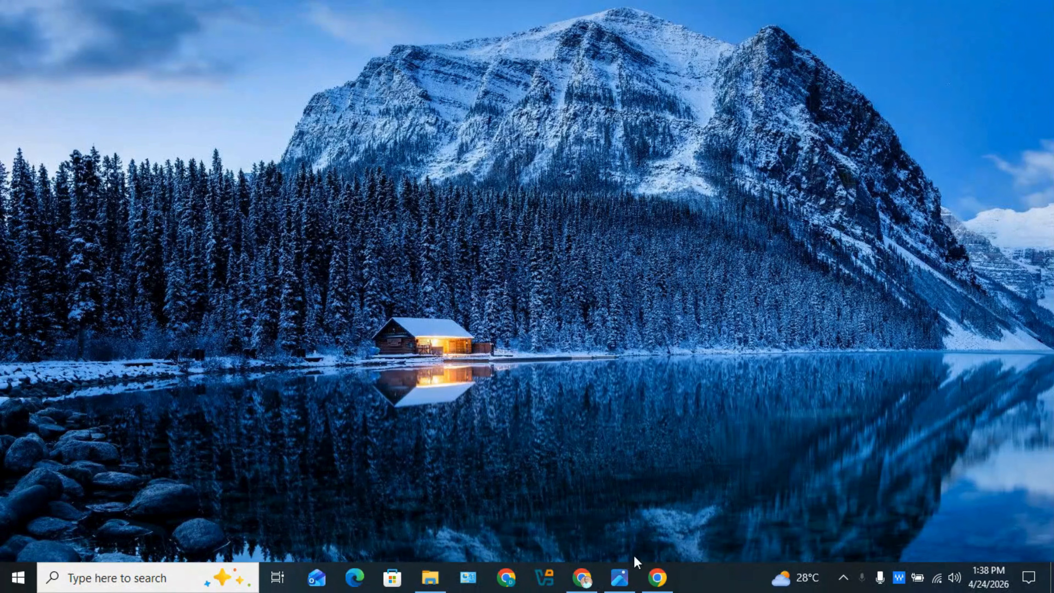
View the image of the Docker Desktop installation error and search the web in Chrome for "docker desktop download".
{"action": "left_click", "coordinate": [629, 579]}
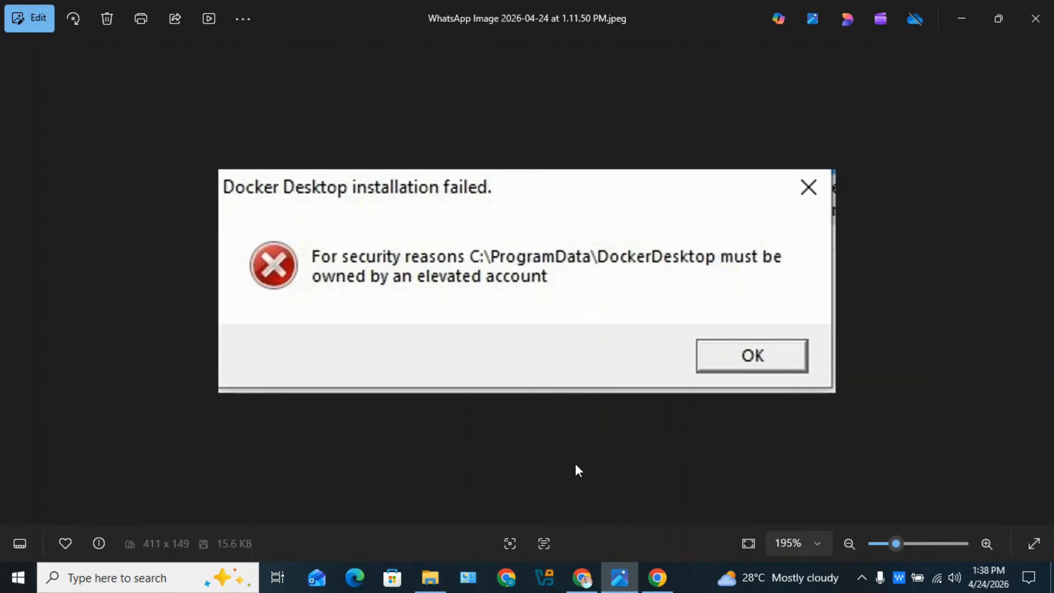
{"action": "left_click", "coordinate": [583, 586]}
{"action": "left_click", "coordinate": [227, 15]}
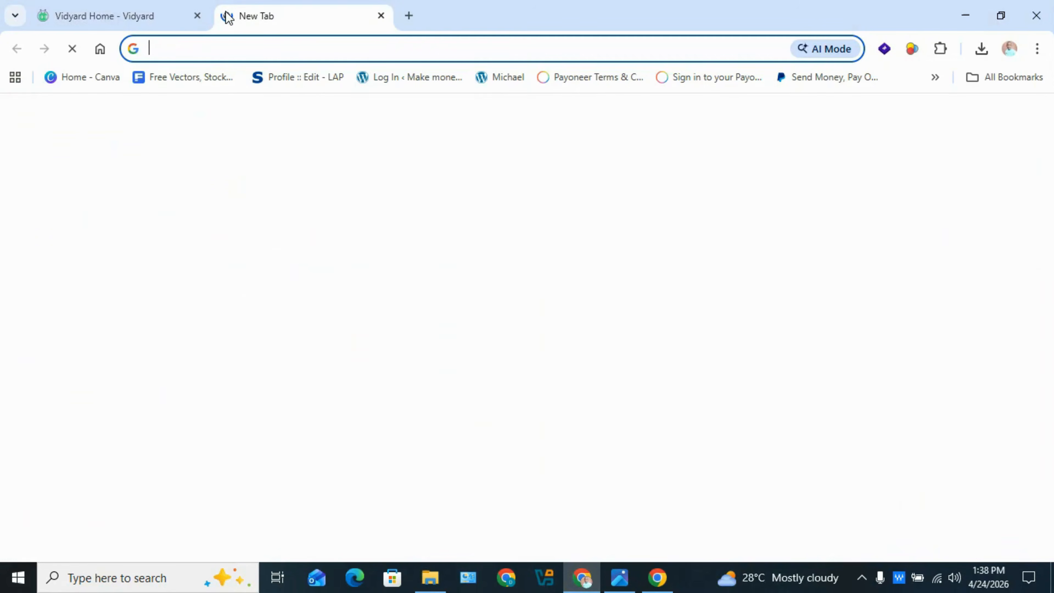
{"action": "type", "text": "doc"}
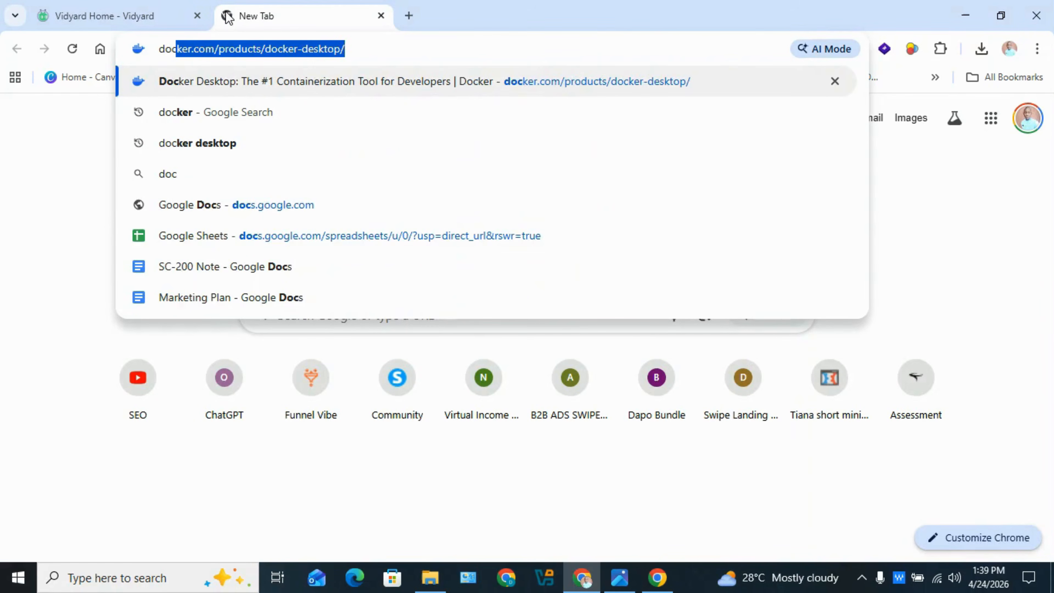
{"action": "type", "text": "ker"}
{"action": "key", "text": "Down"}
{"action": "key", "text": "Down"}
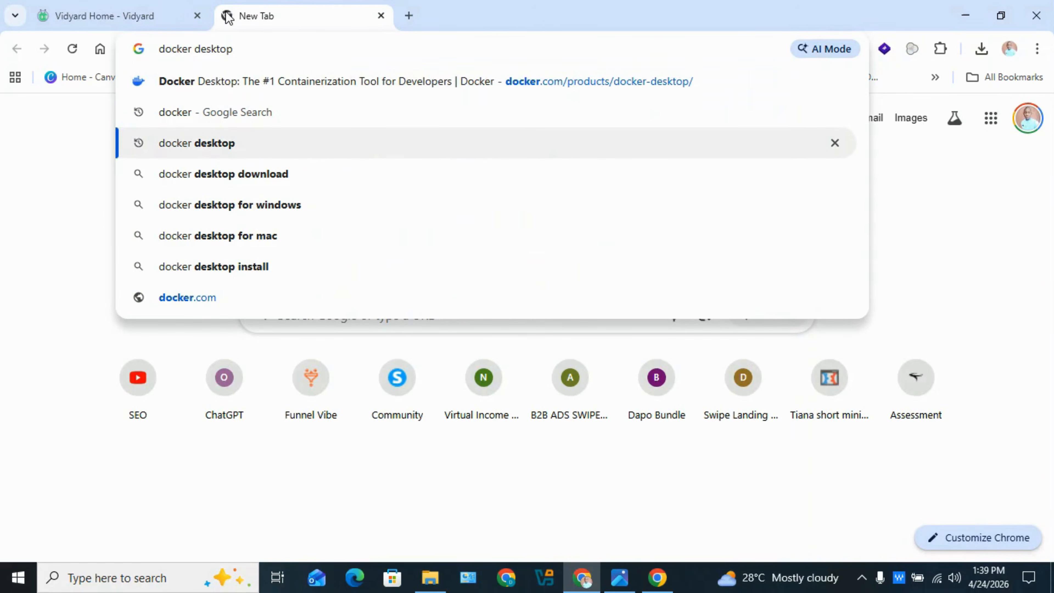
{"action": "key", "text": "Down"}
{"action": "key", "text": "Return"}
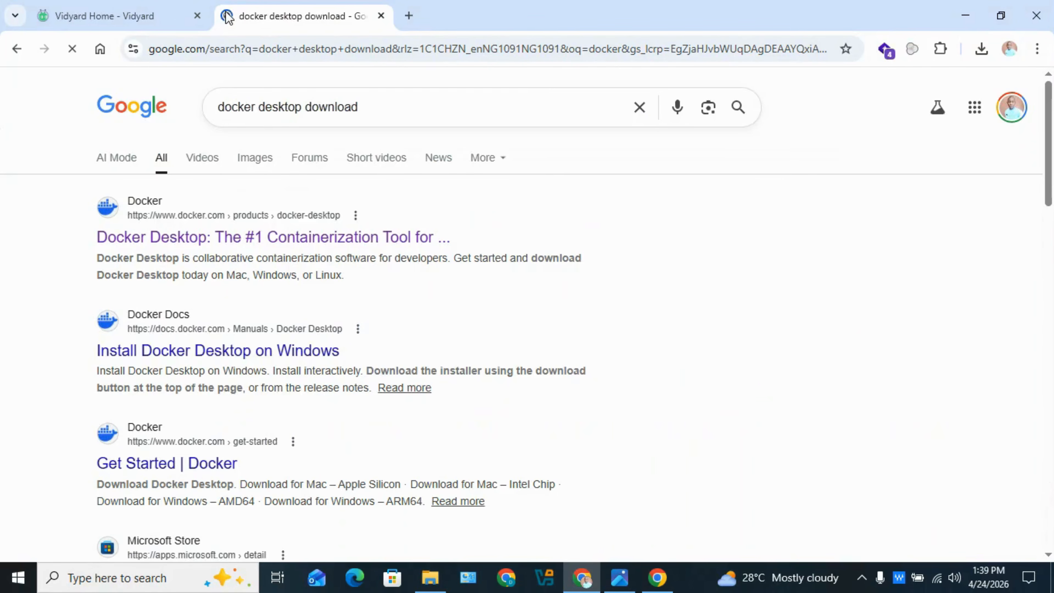
Download the Docker Desktop installer for Windows – AMD64 from Docker's product page and pause the download.
{"action": "left_click", "coordinate": [261, 239]}
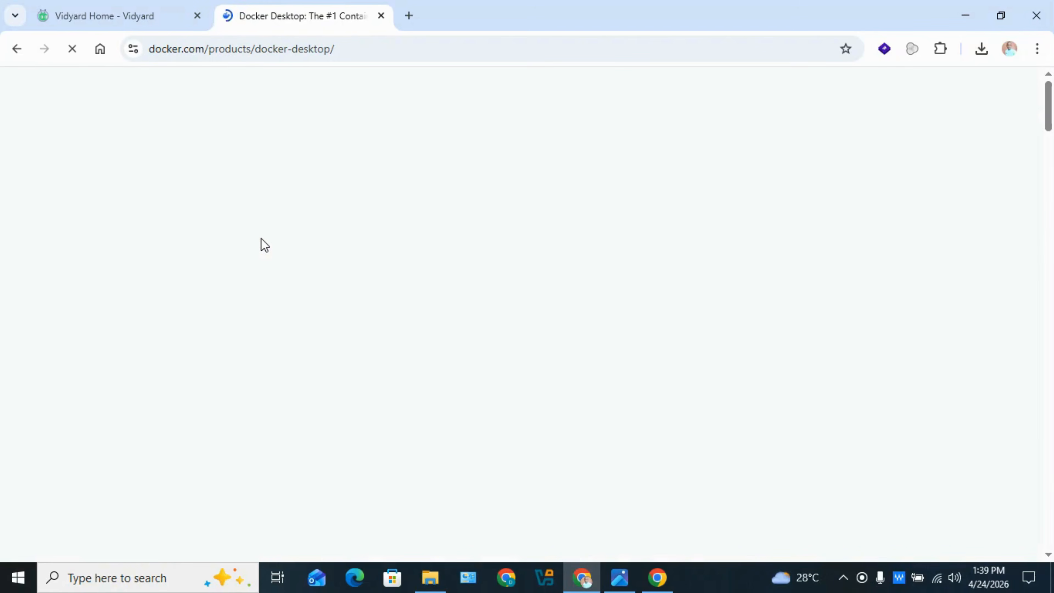
{"action": "scroll", "coordinate": [309, 320], "scroll_direction": "down", "scroll_amount": 1}
{"action": "mouse_move", "coordinate": [303, 296]}
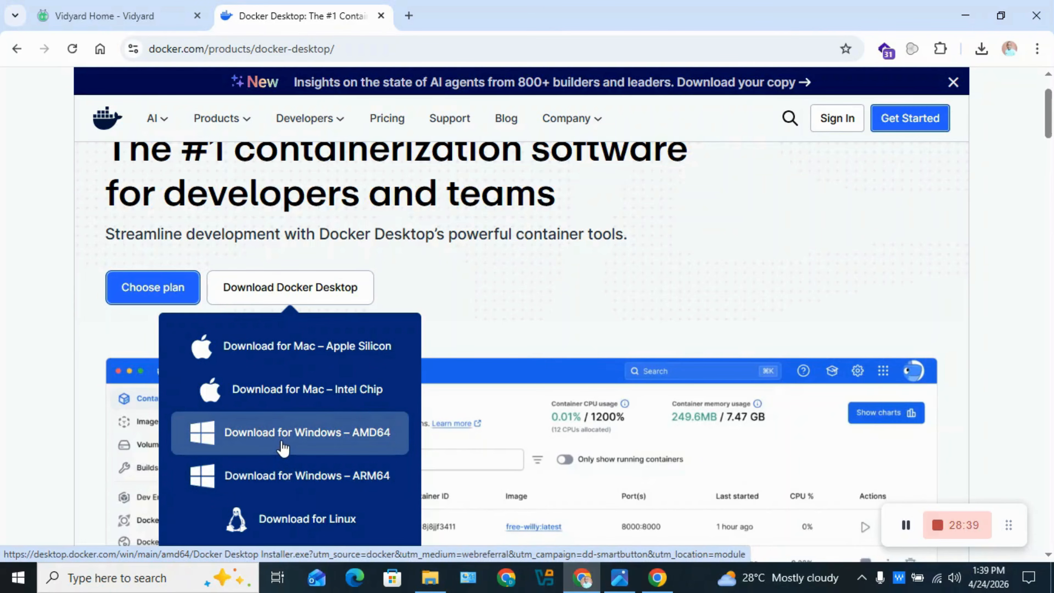
{"action": "left_click", "coordinate": [292, 440]}
{"action": "left_click", "coordinate": [349, 6]}
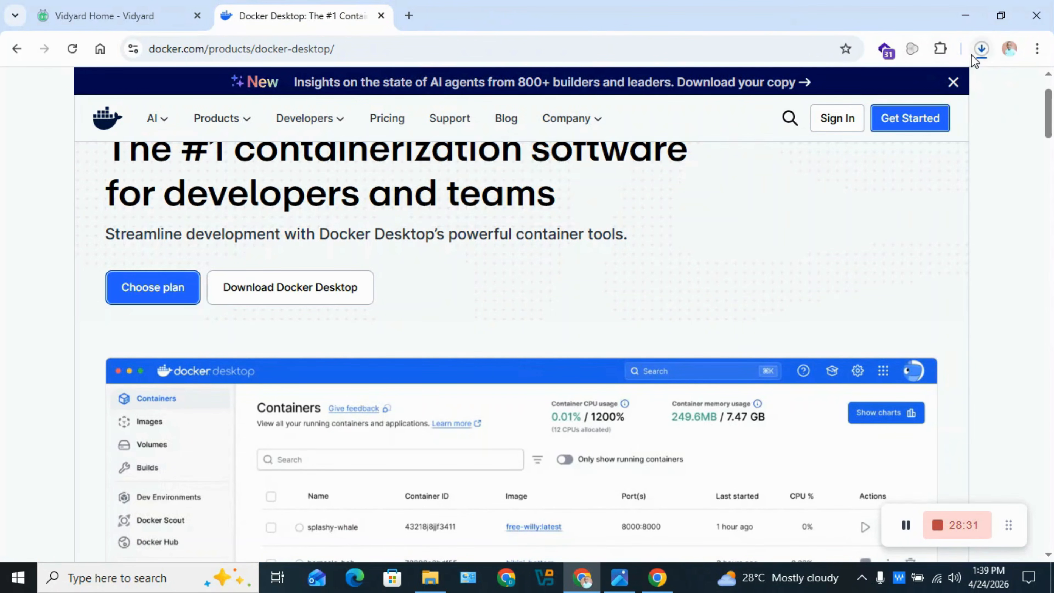
{"action": "left_click", "coordinate": [981, 49]}
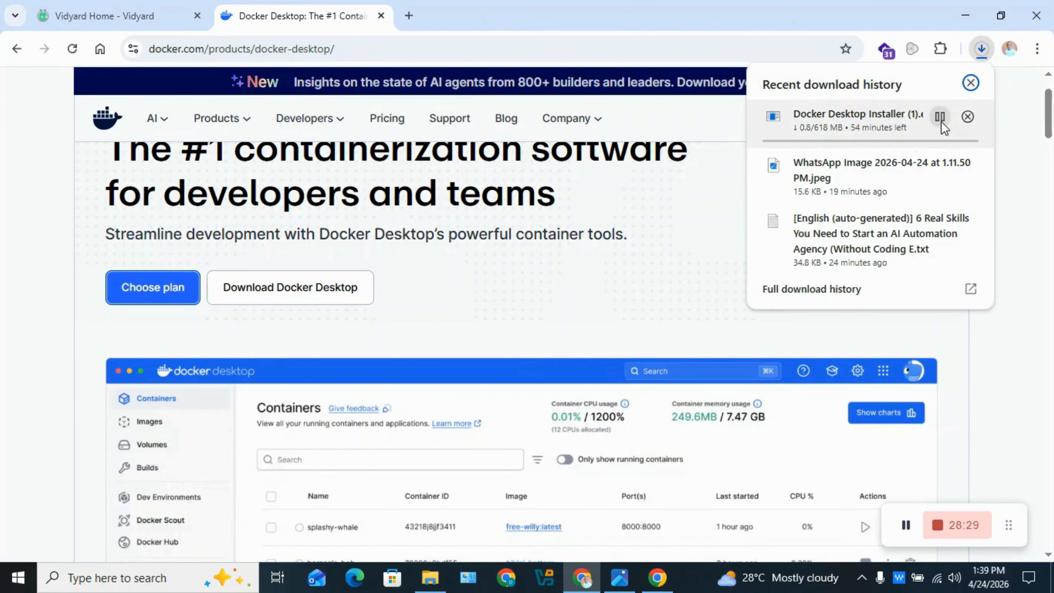
{"action": "left_click", "coordinate": [940, 116]}
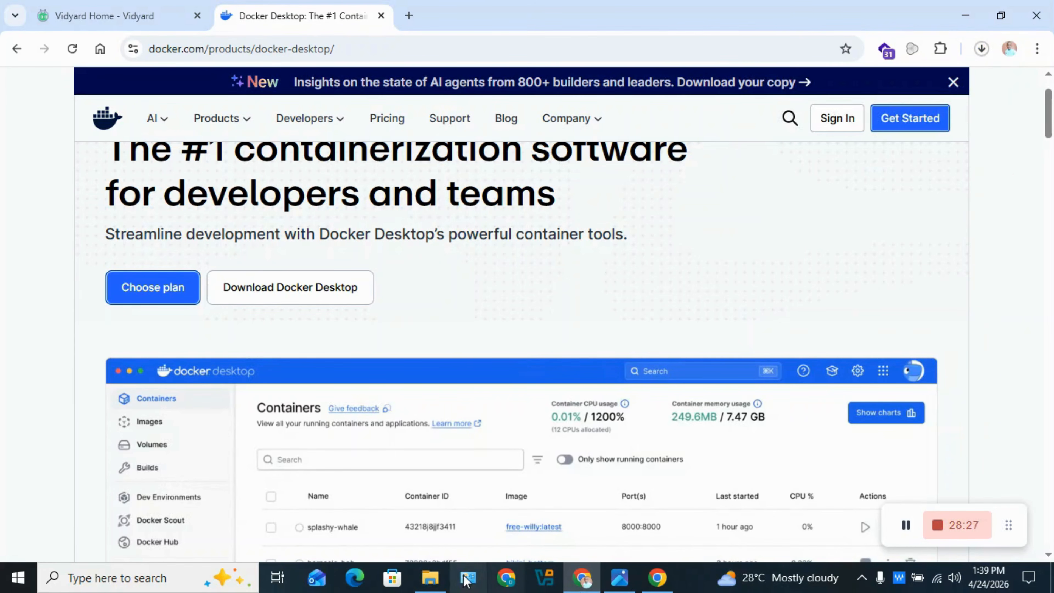
Switch to File Explorer and try to install Docker Desktop with Docker Desktop Installer.exe from the Downloads folder.
{"action": "left_click", "coordinate": [430, 577]}
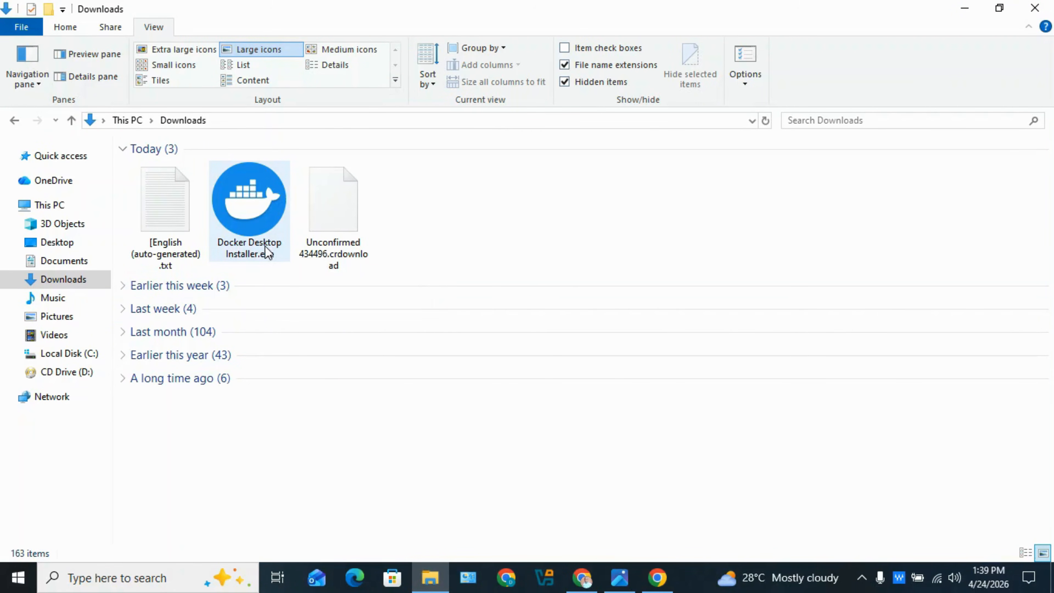
{"action": "double_click", "coordinate": [266, 252]}
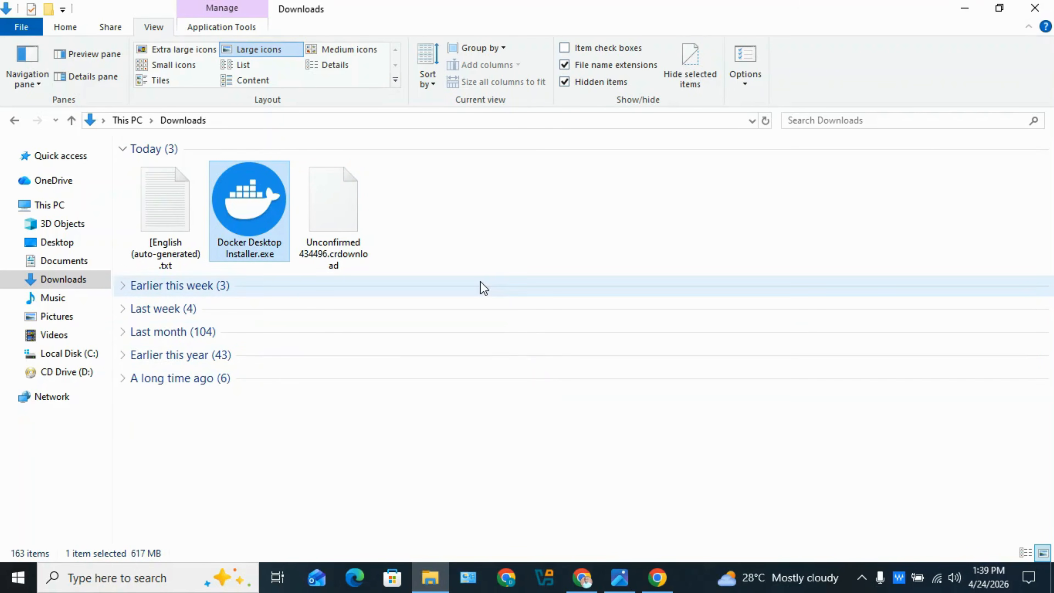
{"action": "double_click", "coordinate": [253, 220]}
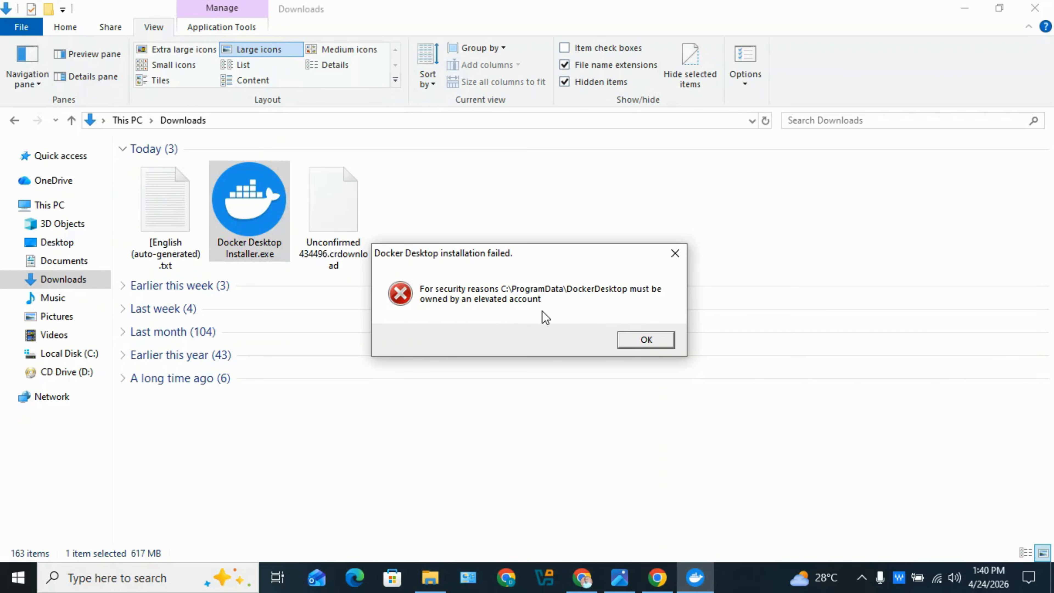
{"action": "left_click", "coordinate": [627, 344]}
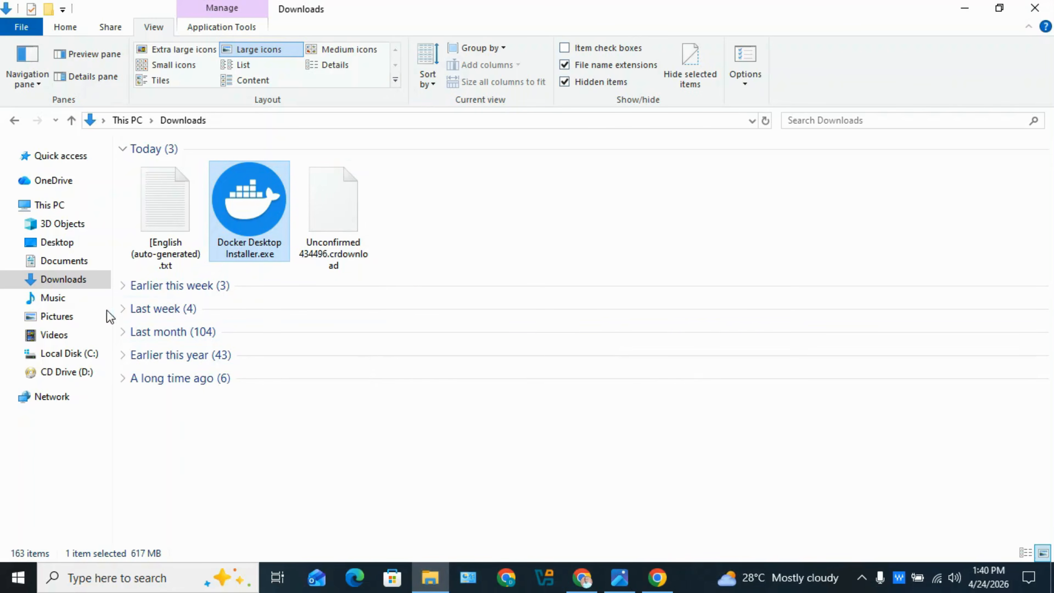
Open the ProgramData folder on Local Disk (C:), with hidden items shown.
{"action": "left_click", "coordinate": [66, 358]}
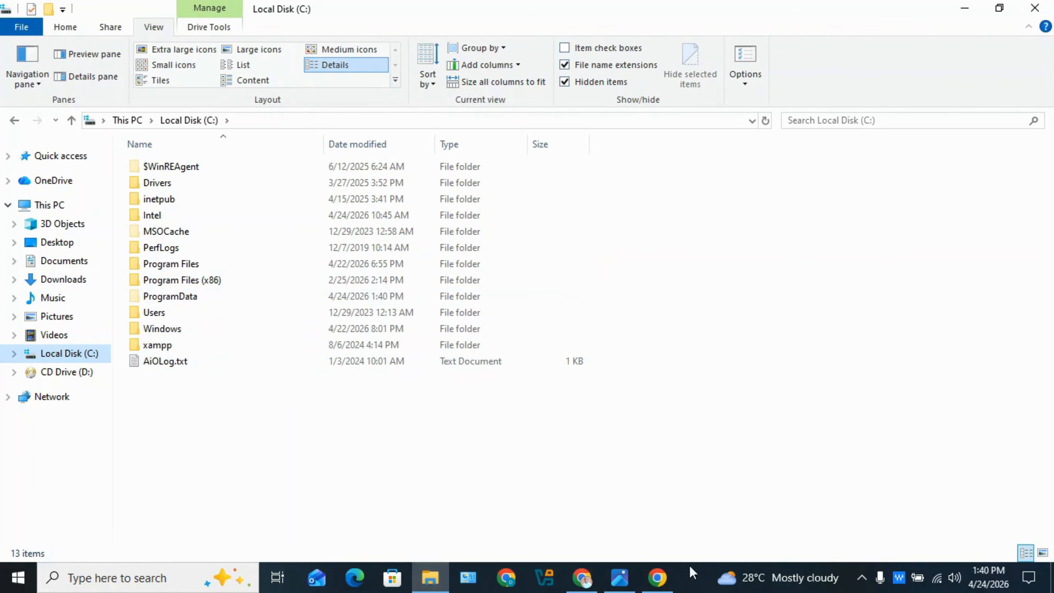
{"action": "left_click", "coordinate": [620, 577]}
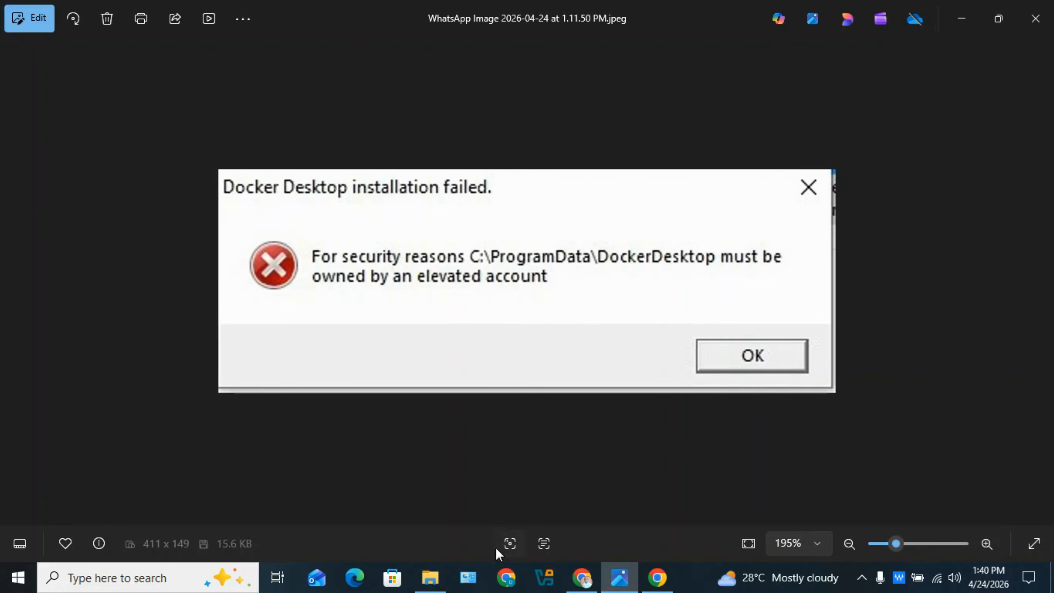
{"action": "left_click", "coordinate": [430, 577]}
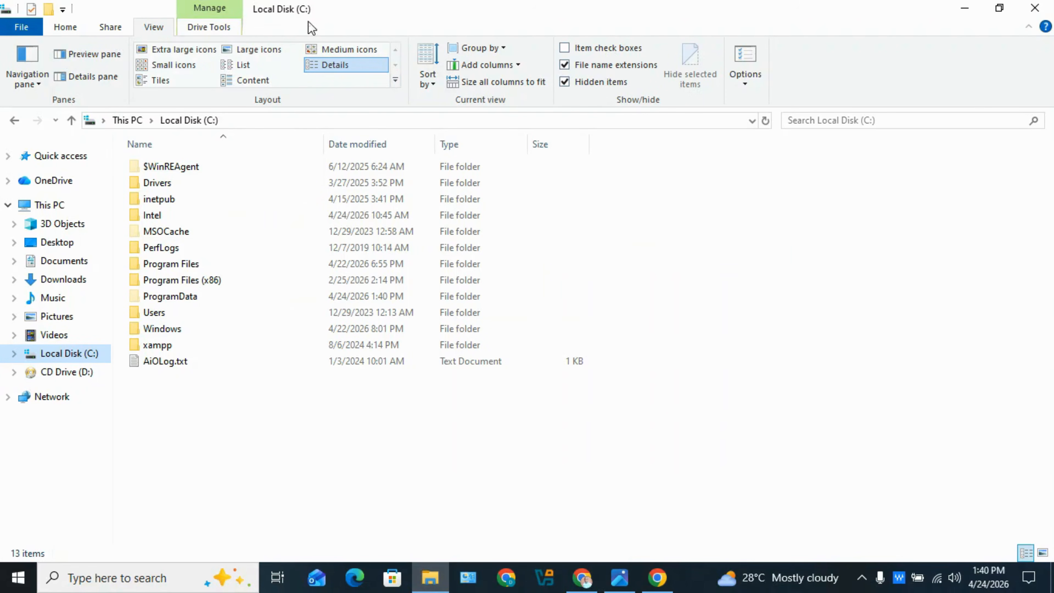
{"action": "left_click", "coordinate": [565, 85]}
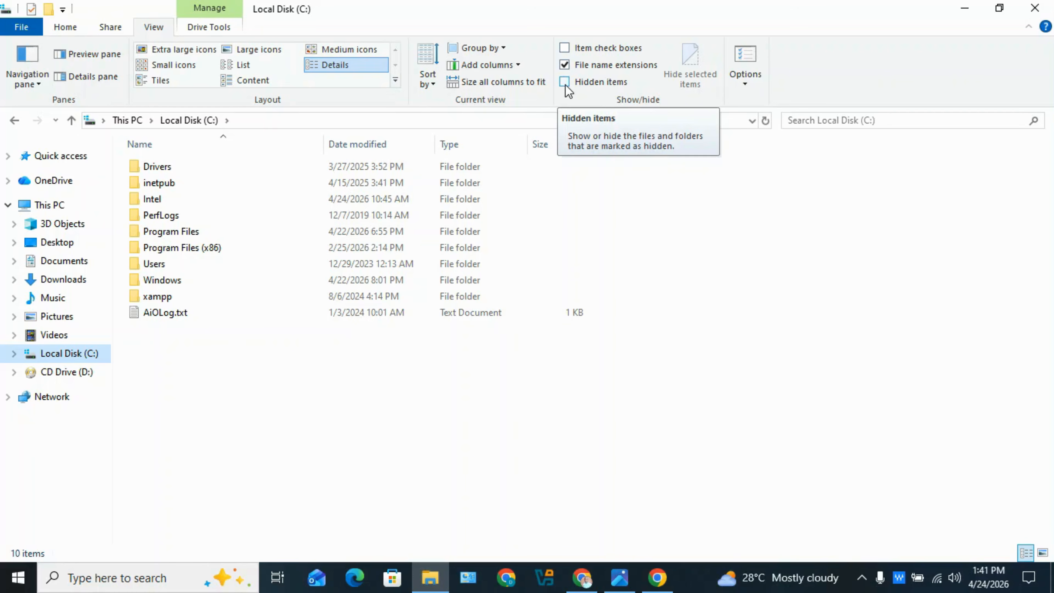
{"action": "left_click", "coordinate": [565, 82]}
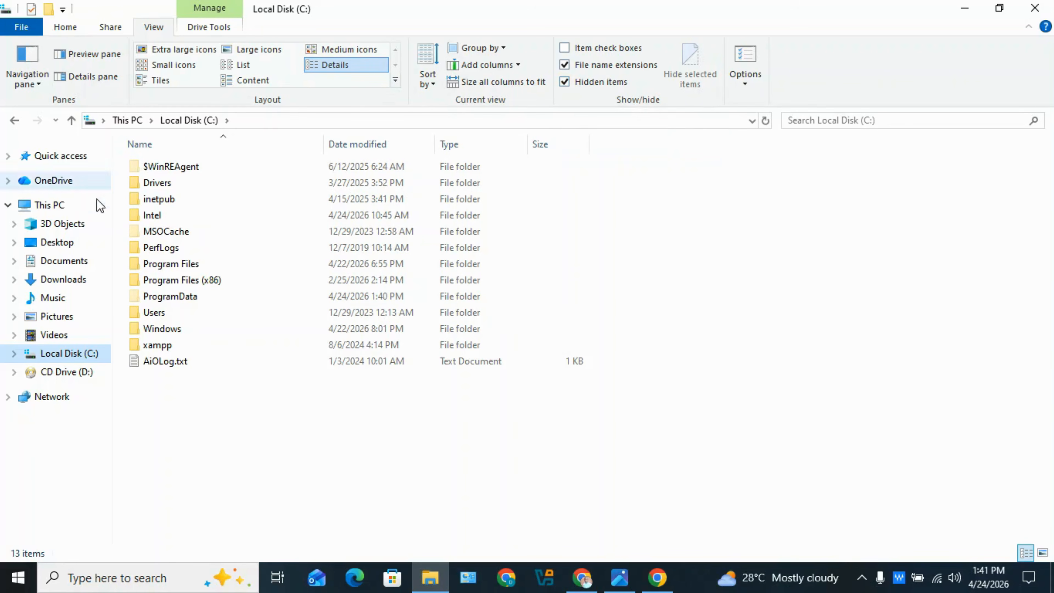
{"action": "double_click", "coordinate": [201, 295]}
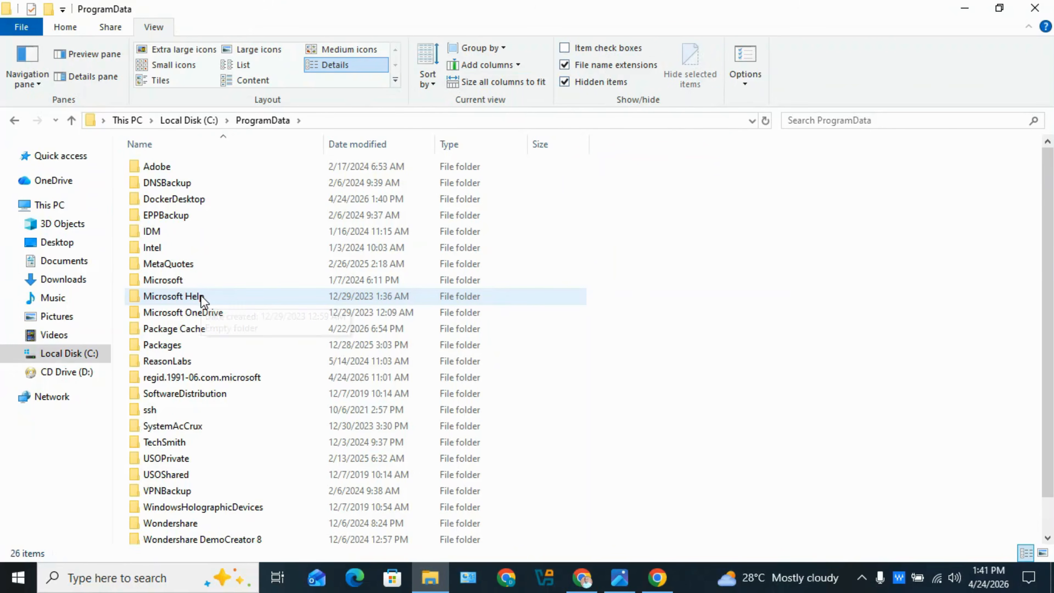
Open the advanced security settings of the DockerDesktop folder.
{"action": "left_click", "coordinate": [211, 205]}
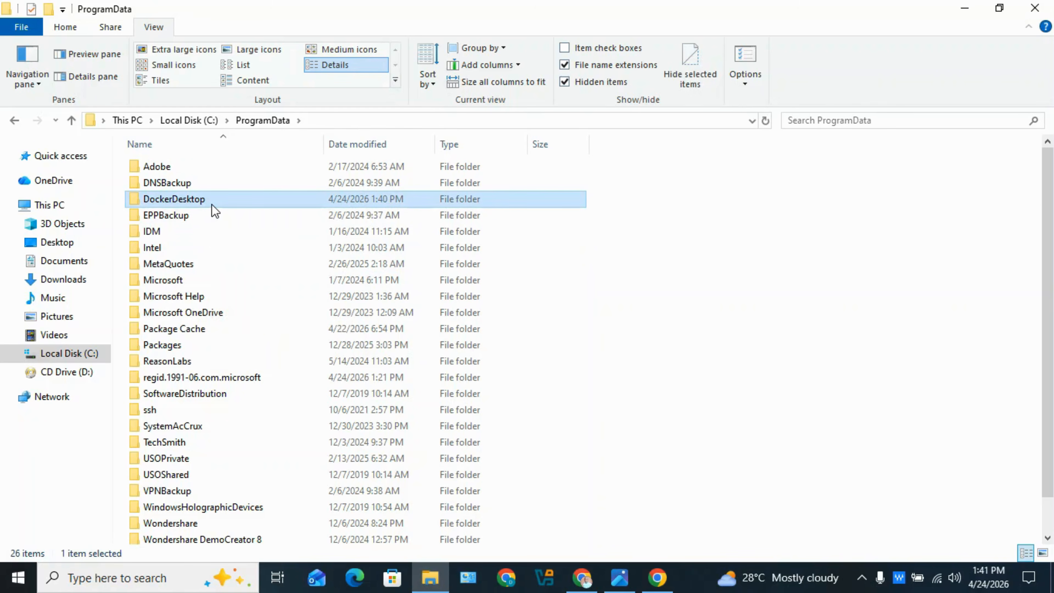
{"action": "right_click", "coordinate": [212, 207]}
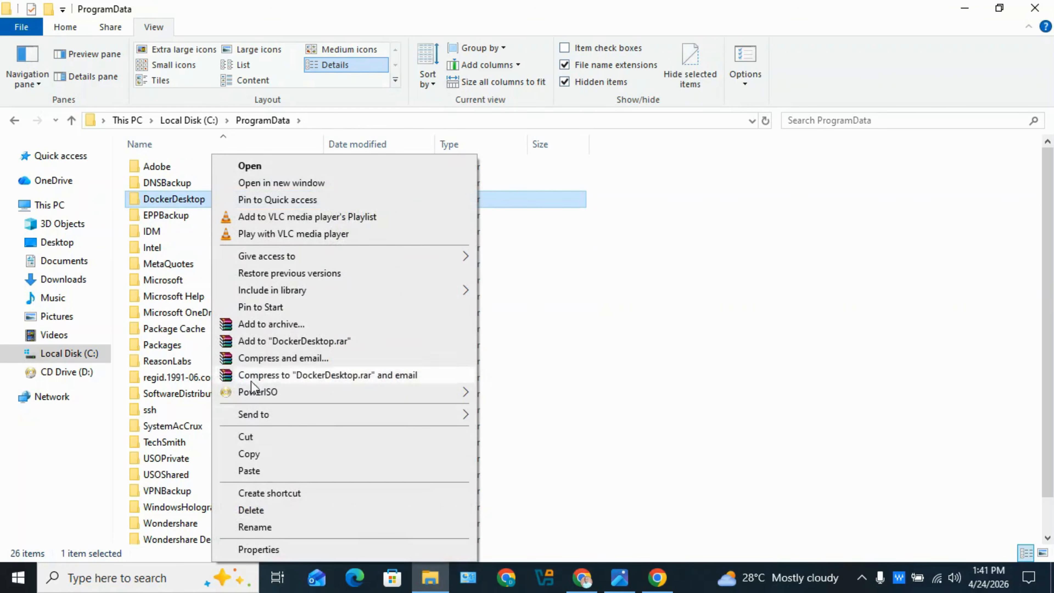
{"action": "left_click", "coordinate": [275, 544]}
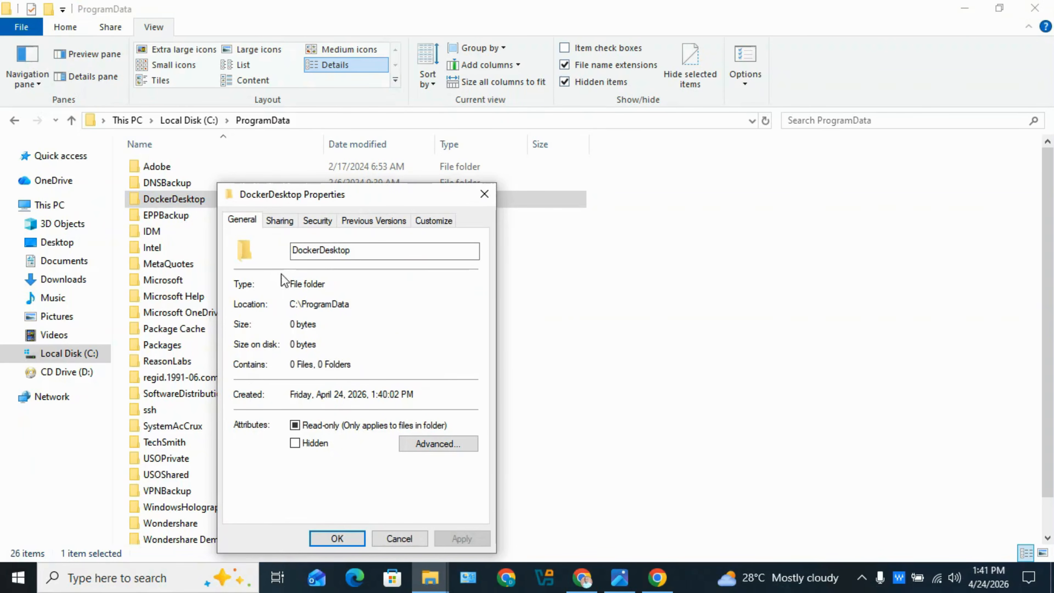
{"action": "left_click", "coordinate": [319, 225]}
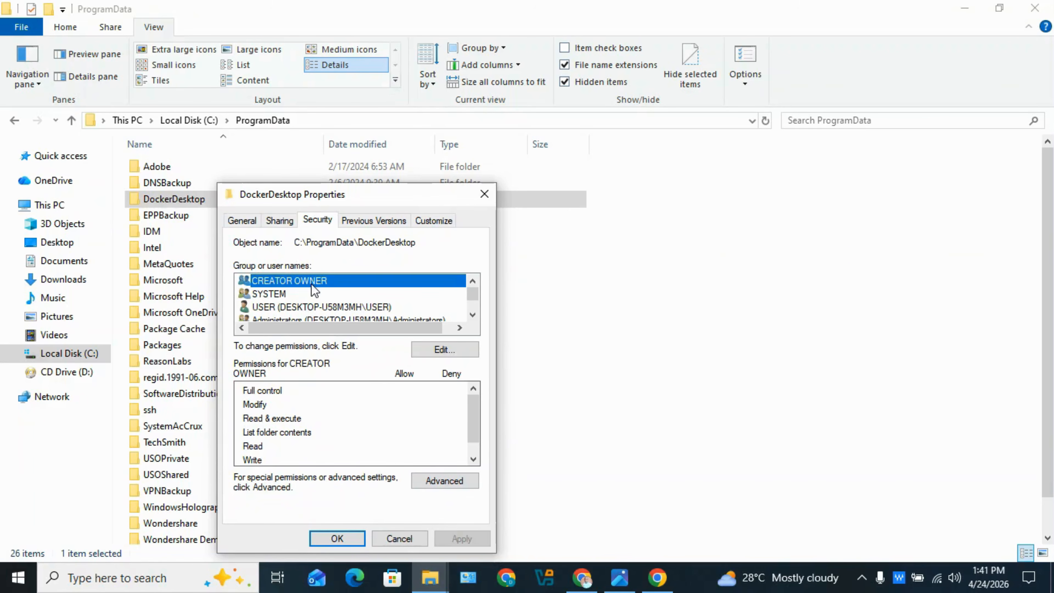
{"action": "left_click", "coordinate": [433, 486]}
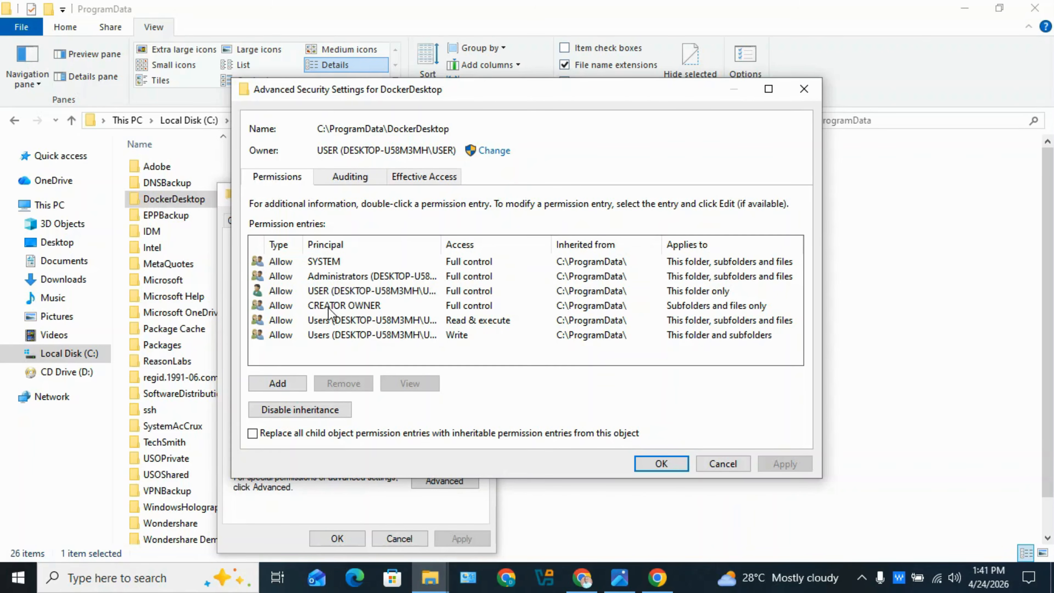
Change the owner of the DockerDesktop folder to the Administrators group, checking the name before accepting it.
{"action": "left_click", "coordinate": [341, 306]}
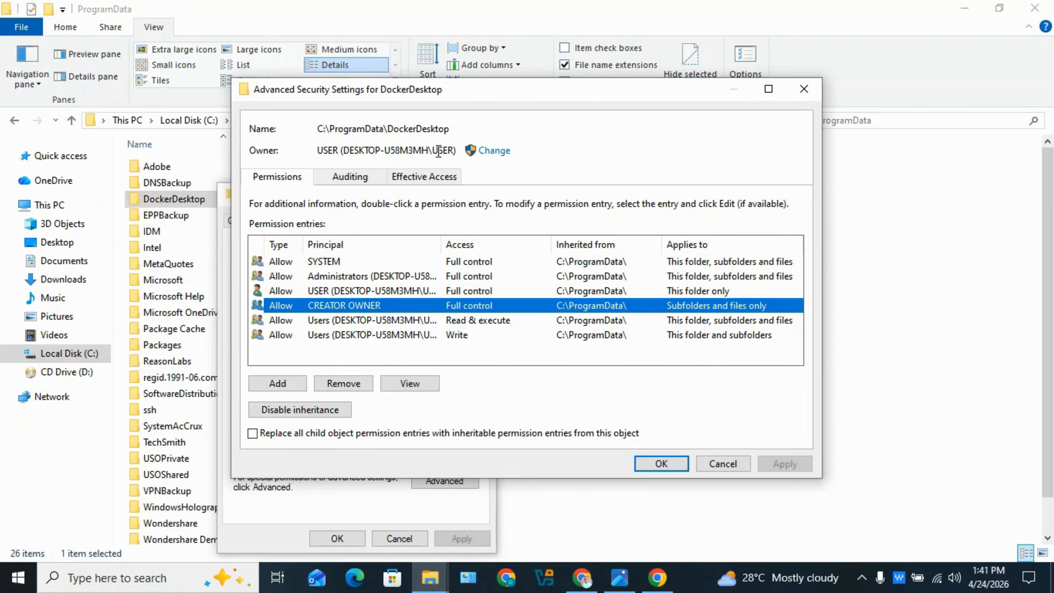
{"action": "left_click", "coordinate": [495, 151]}
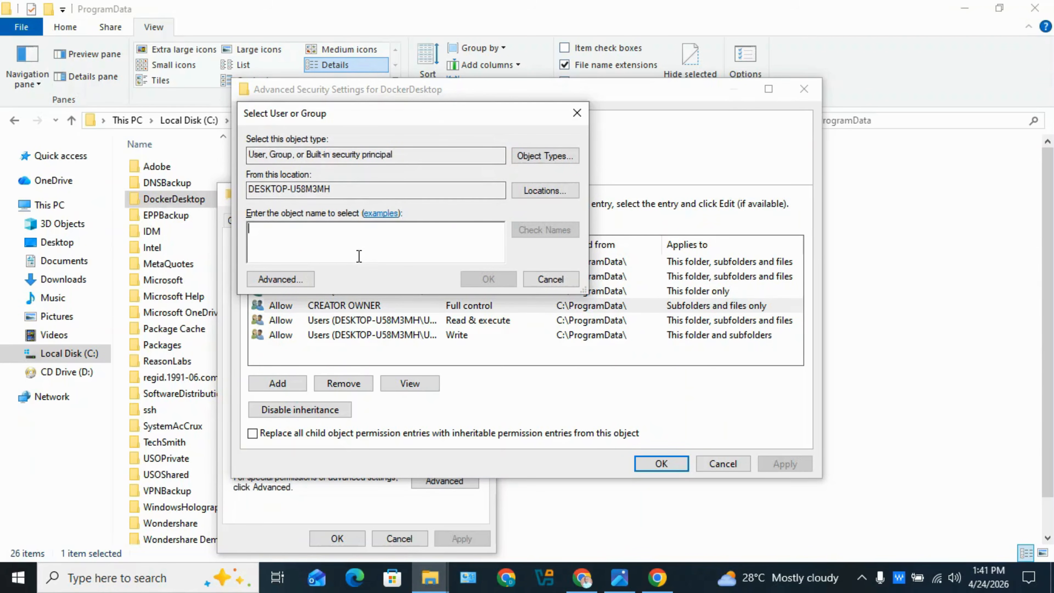
{"action": "type", "text": "A"}
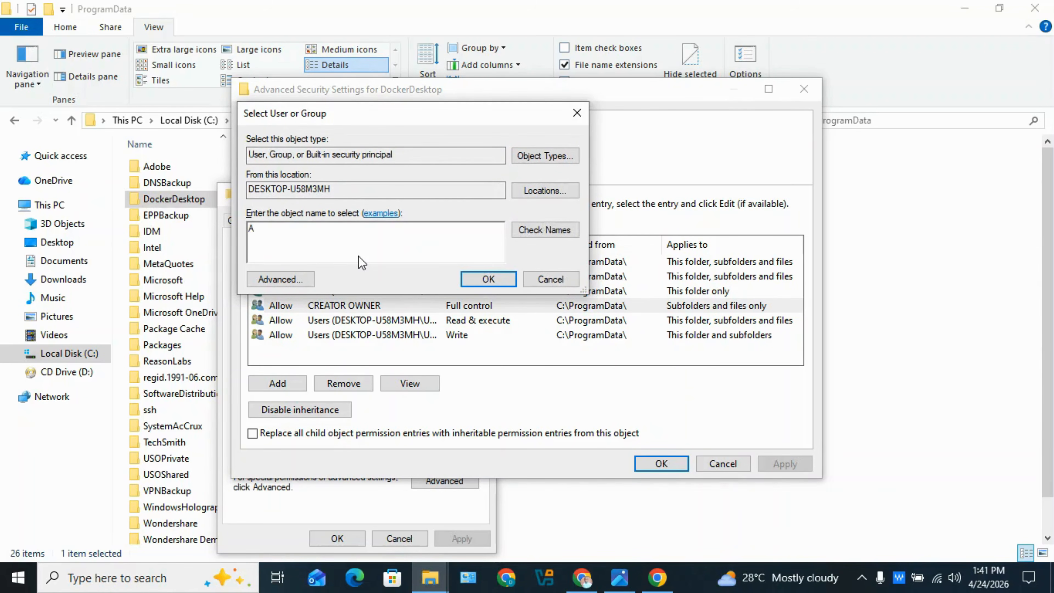
{"action": "type", "text": "dministrators"}
{"action": "left_click", "coordinate": [524, 231]}
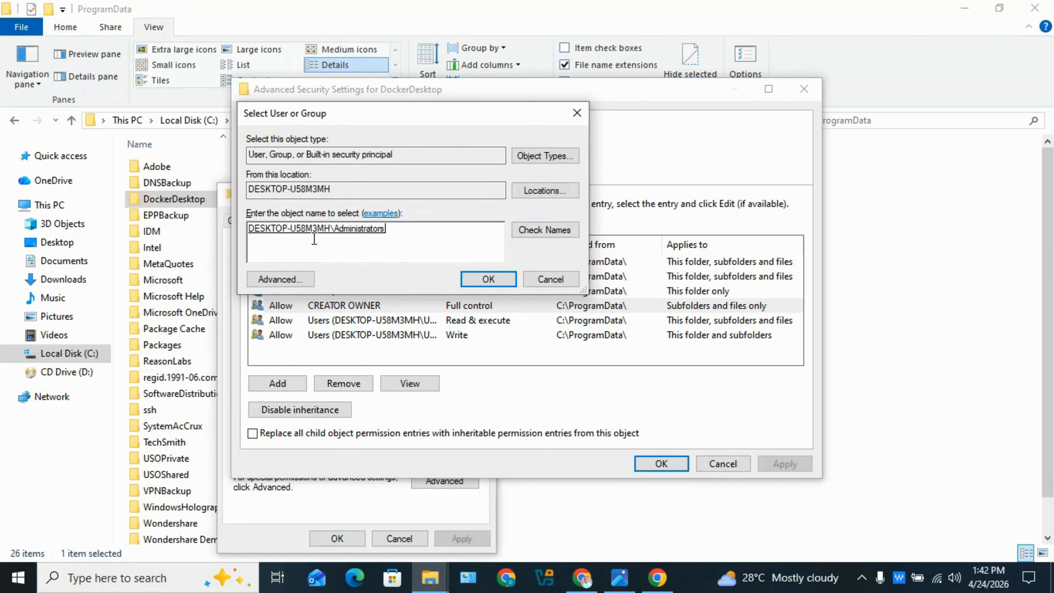
{"action": "left_click", "coordinate": [486, 279]}
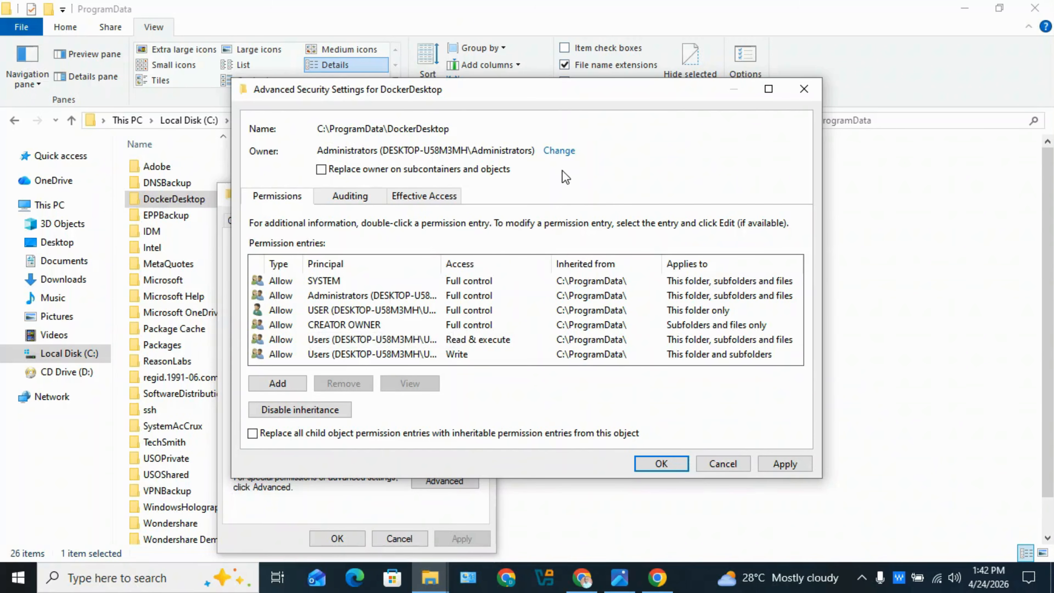
Replace all child object permission entries of DockerDesktop with inheritable ones, apply the security changes, and close the folder's properties.
{"action": "left_click", "coordinate": [301, 436]}
{"action": "left_click", "coordinate": [799, 466]}
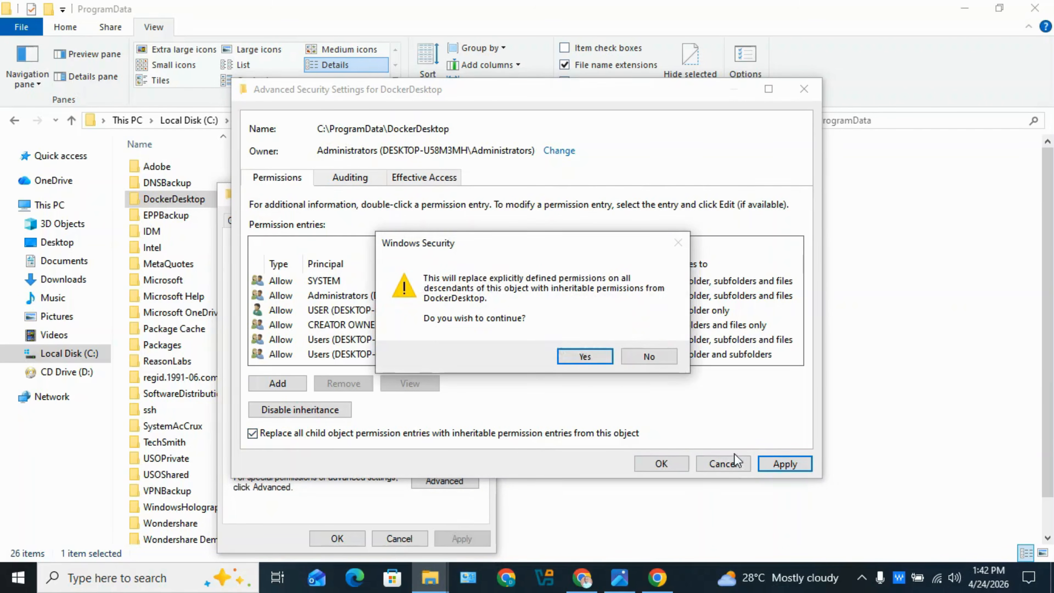
{"action": "left_click", "coordinate": [585, 357]}
{"action": "left_click", "coordinate": [654, 349]}
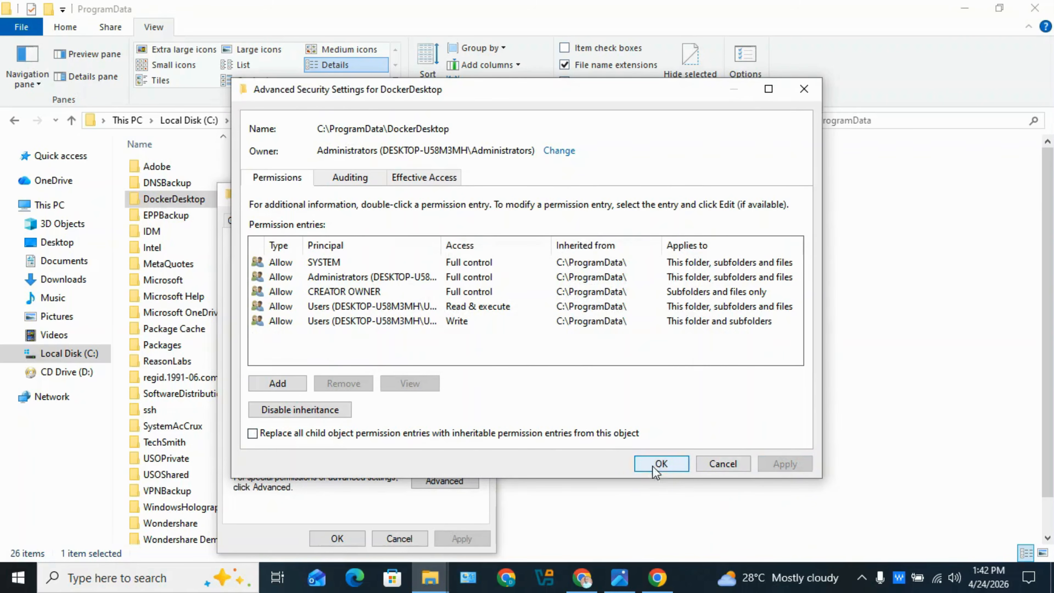
{"action": "left_click", "coordinate": [658, 465]}
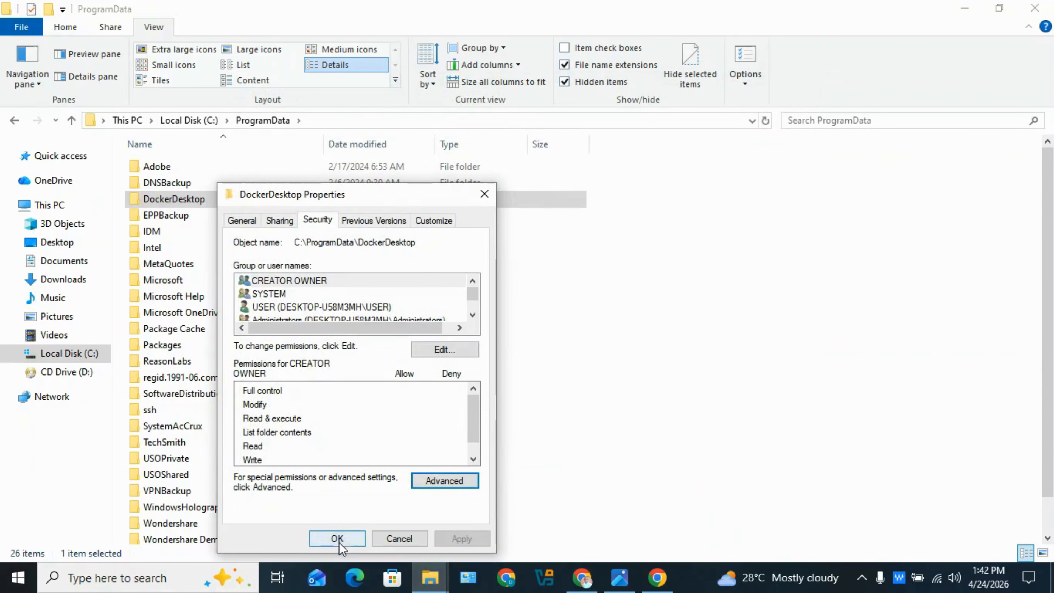
{"action": "left_click", "coordinate": [337, 538]}
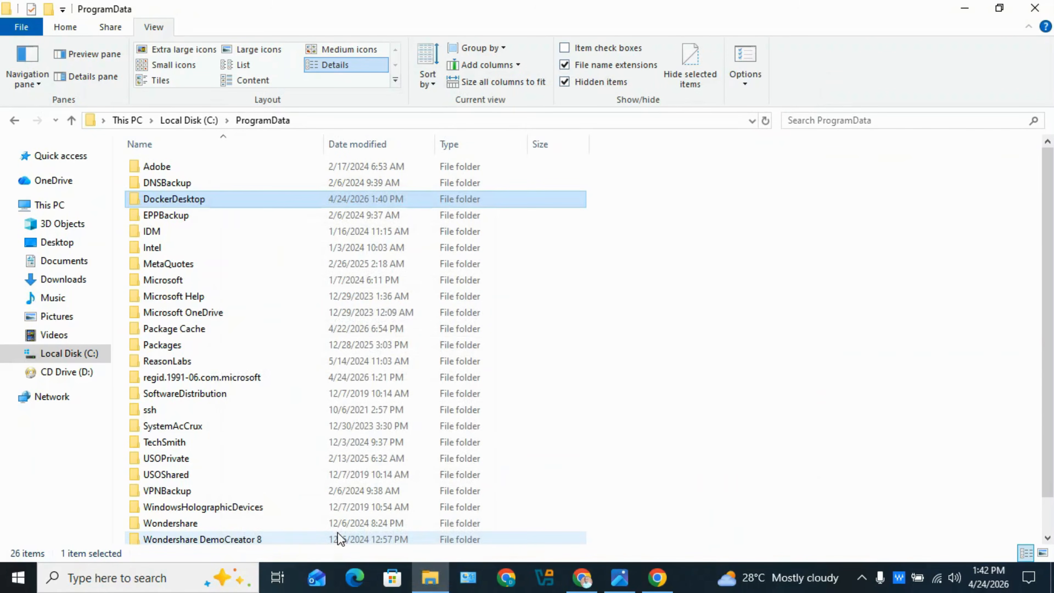
Install Docker Desktop from the installer in Downloads, using WSL 2 and a desktop shortcut, and finish with a Windows restart.
{"action": "left_click", "coordinate": [63, 286]}
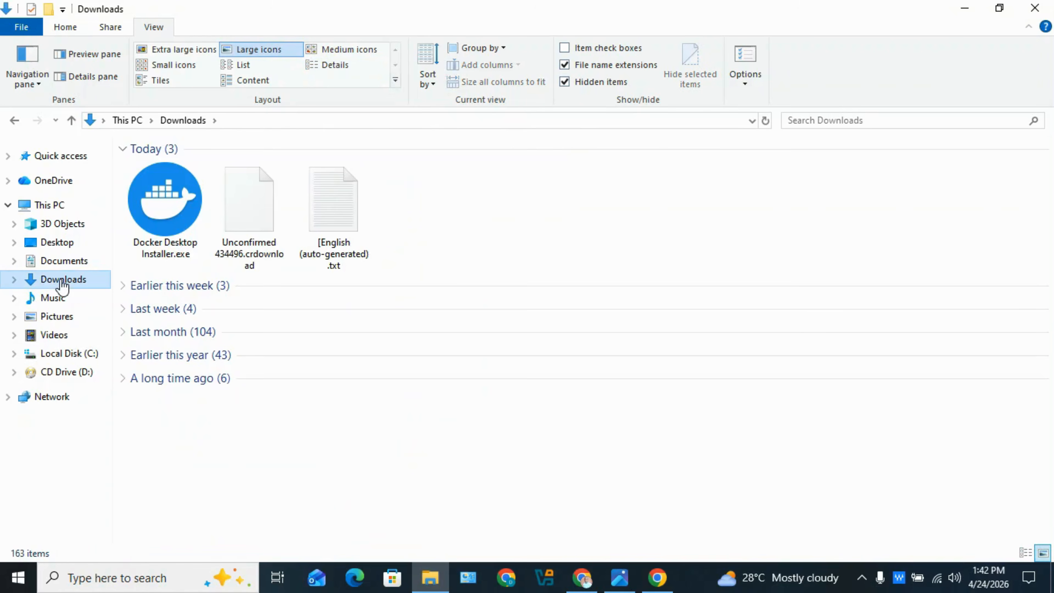
{"action": "double_click", "coordinate": [157, 229]}
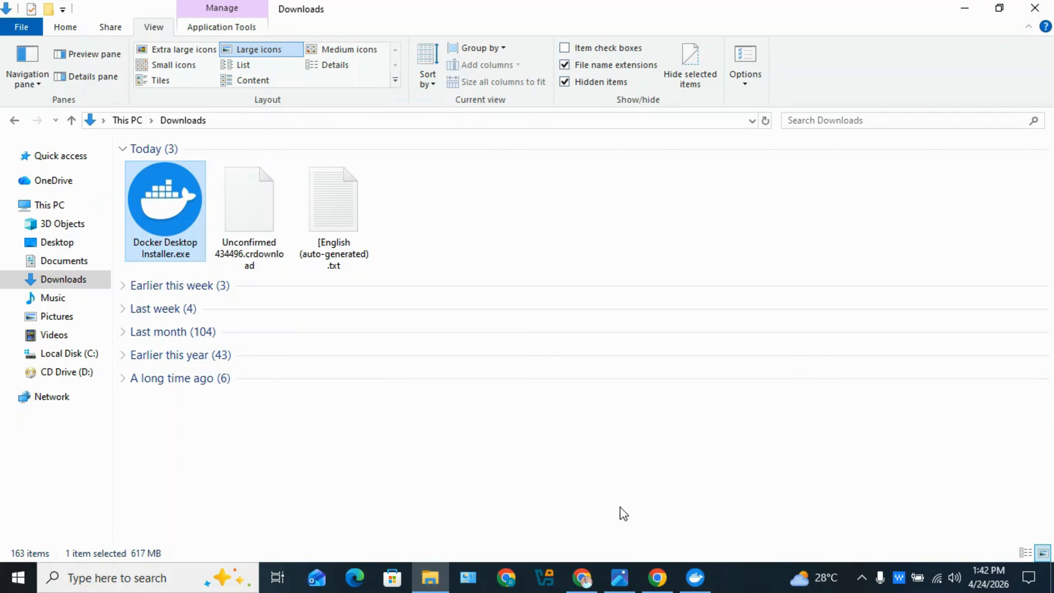
{"action": "left_click", "coordinate": [684, 579]}
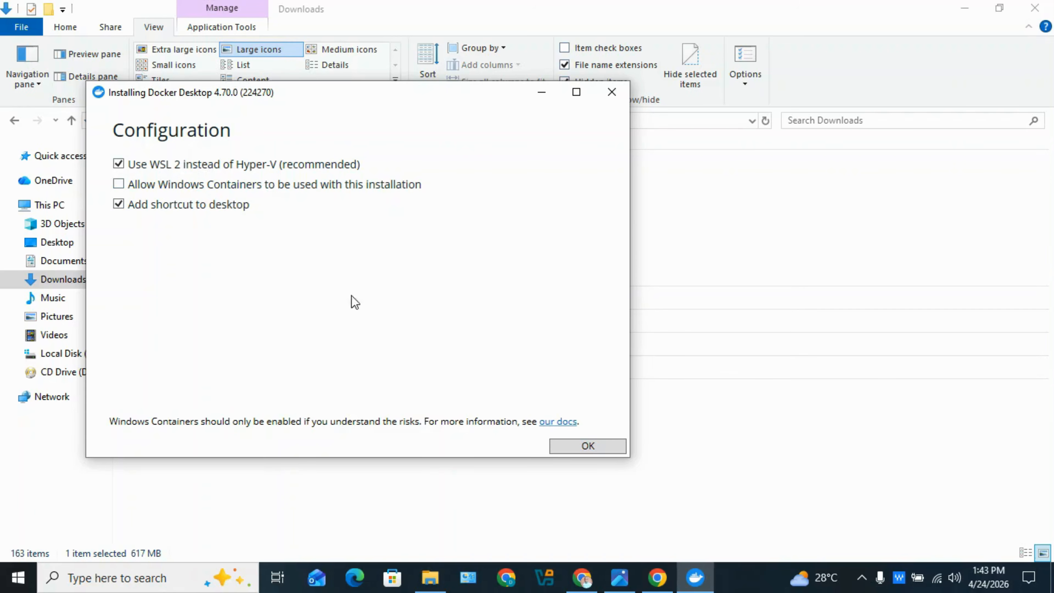
{"action": "left_click", "coordinate": [562, 453]}
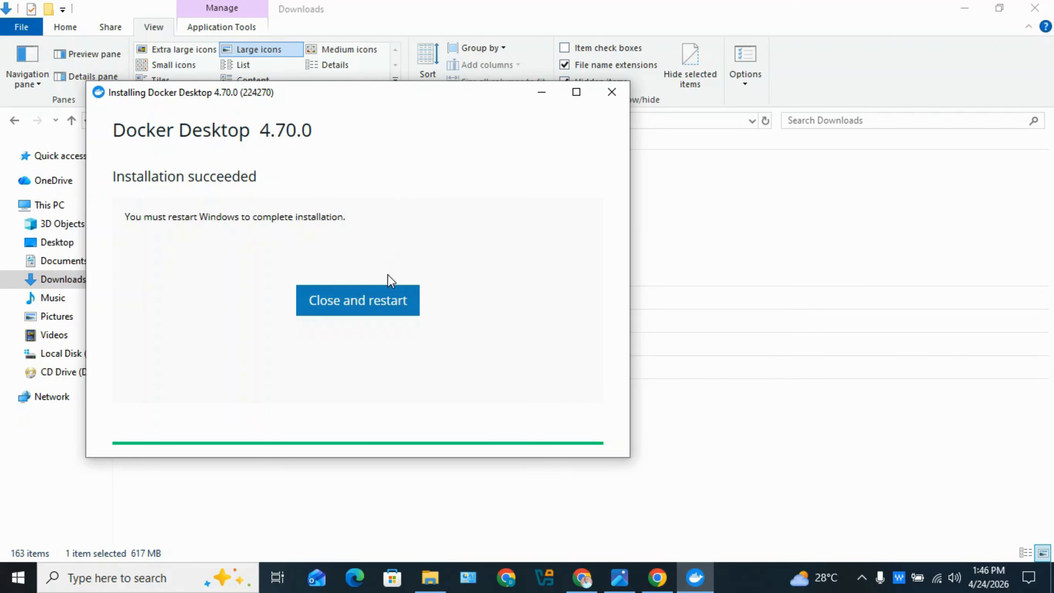
{"action": "left_click", "coordinate": [379, 314]}
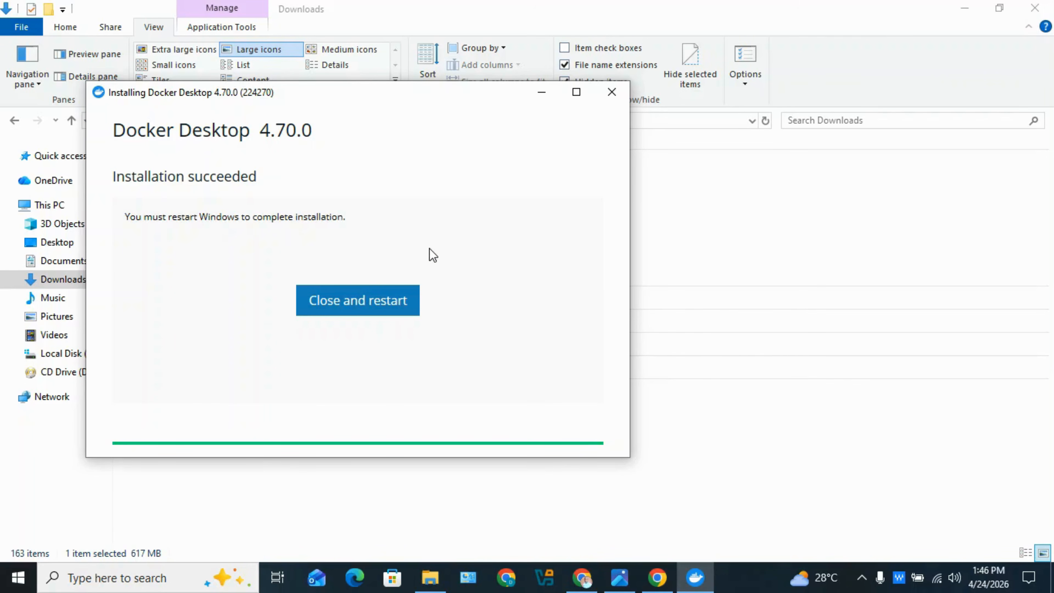